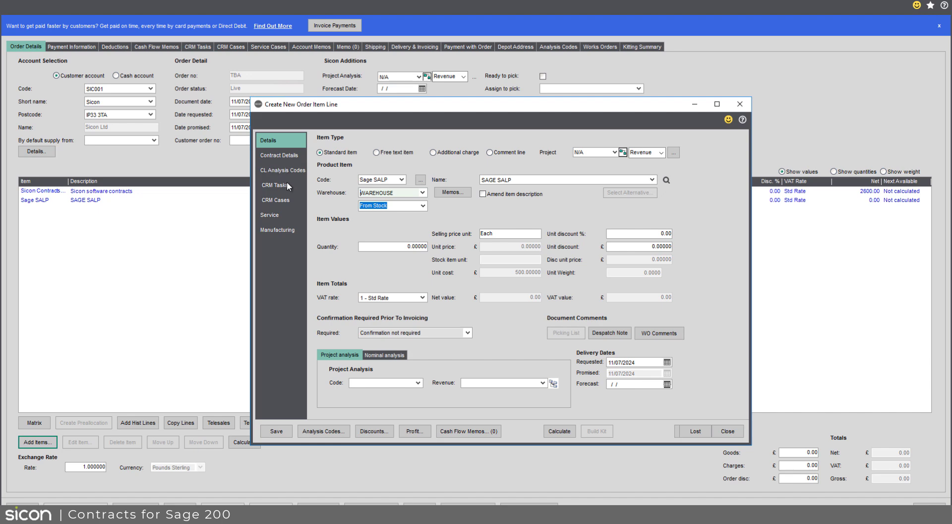
- Enter contract details for the Sage SALP order line: quantity 1, manual price and discount values retained, unit price 1200
left_click(281, 155)
left_click(399, 146)
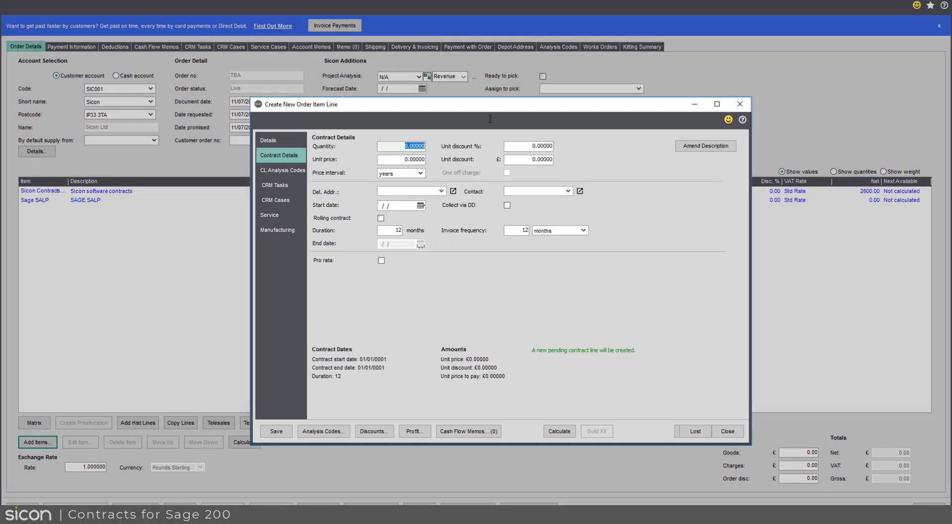
type("1")
left_click(403, 159)
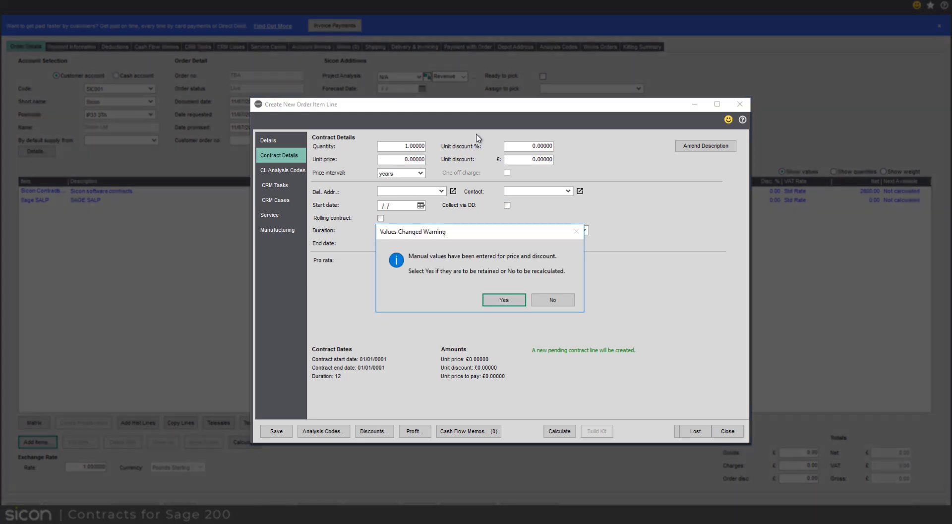
left_click(498, 301)
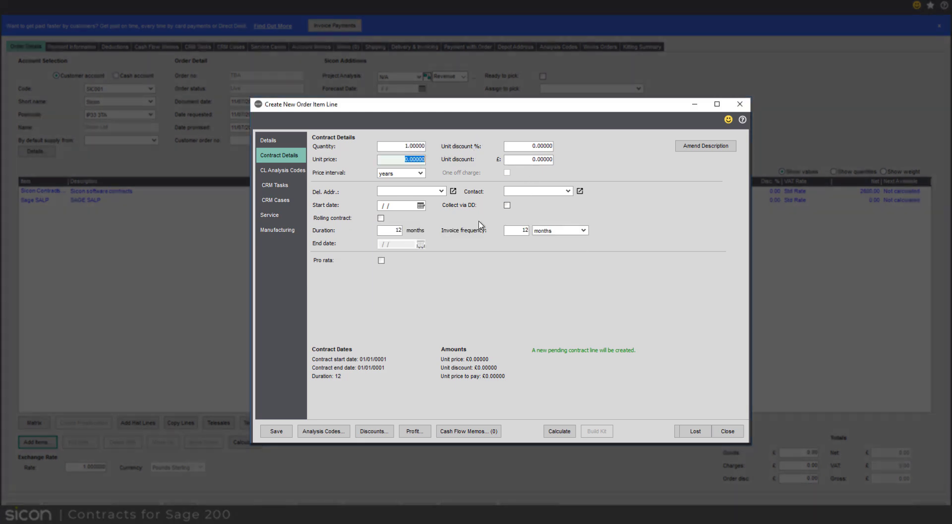
type("1200")
- Set the contract start date to 01/08/2024 and the invoice frequency to 1 month
left_click(568, 191)
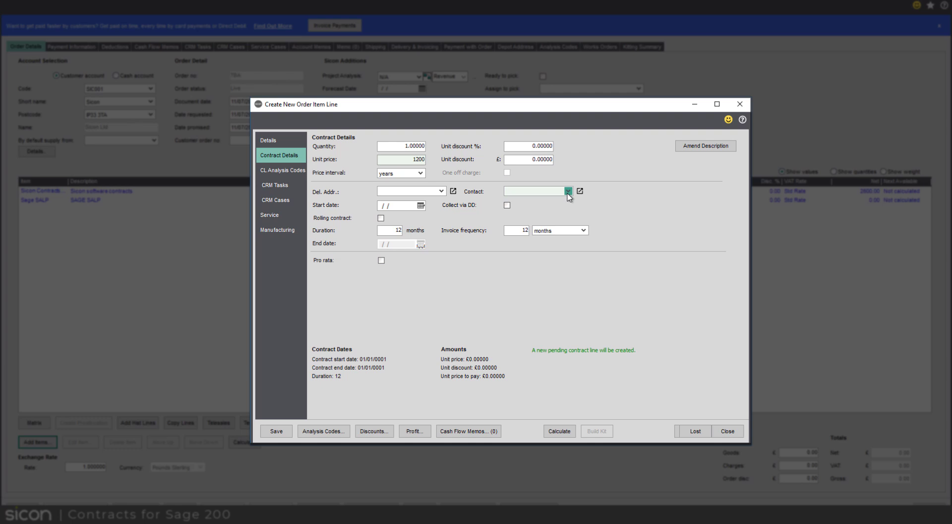
left_click(603, 174)
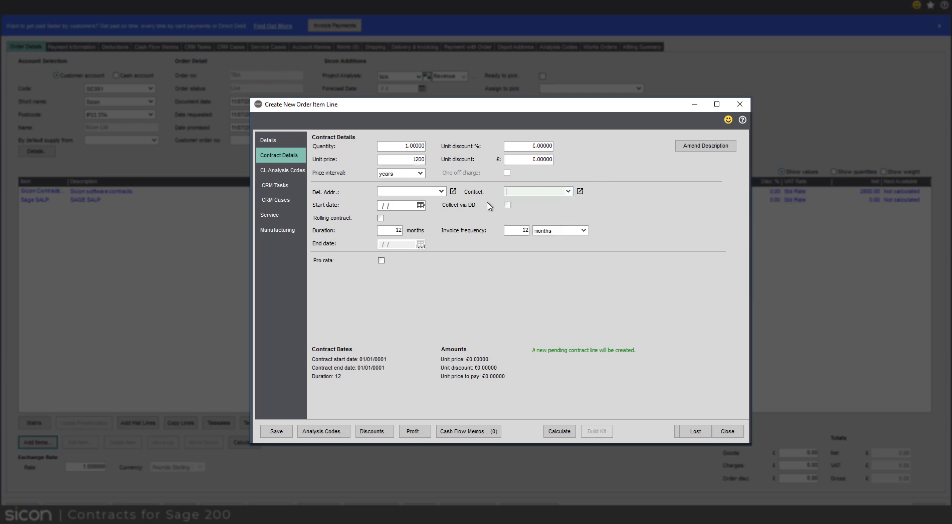
left_click(421, 206)
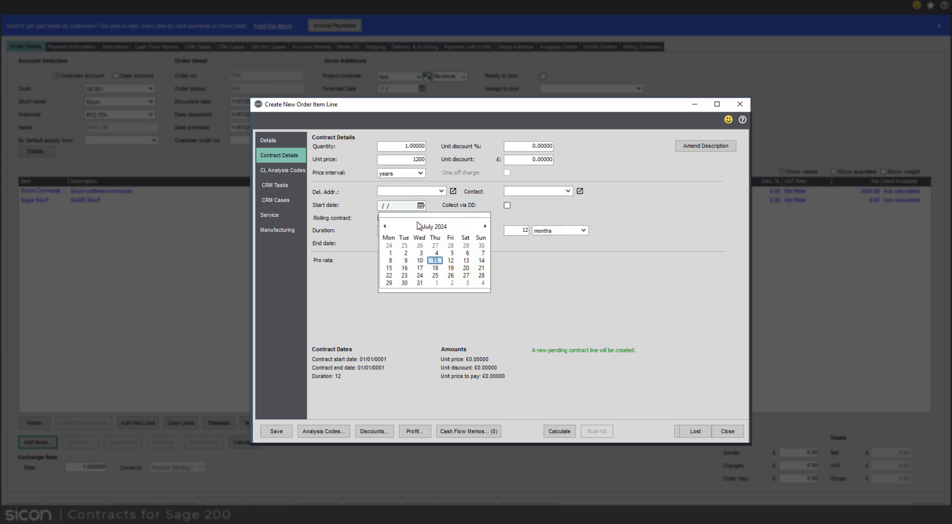
left_click(485, 226)
left_click(436, 246)
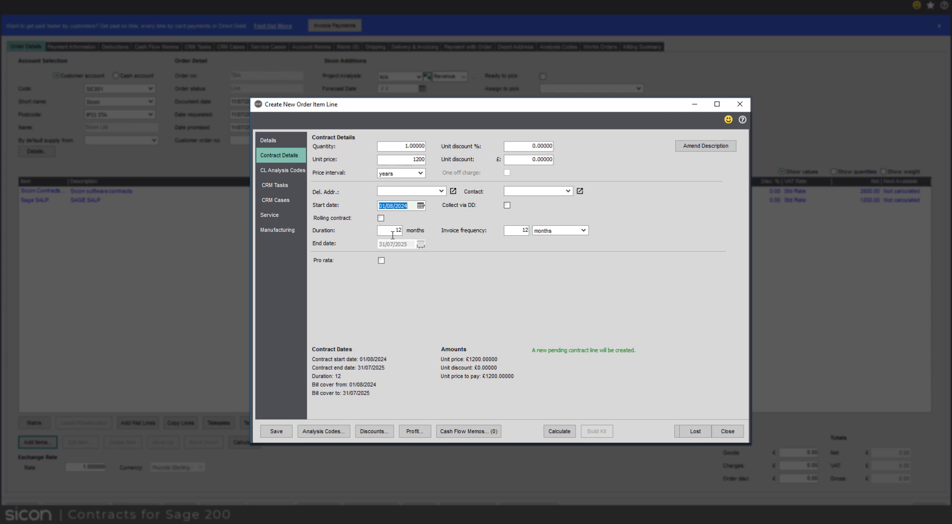
left_click(519, 230)
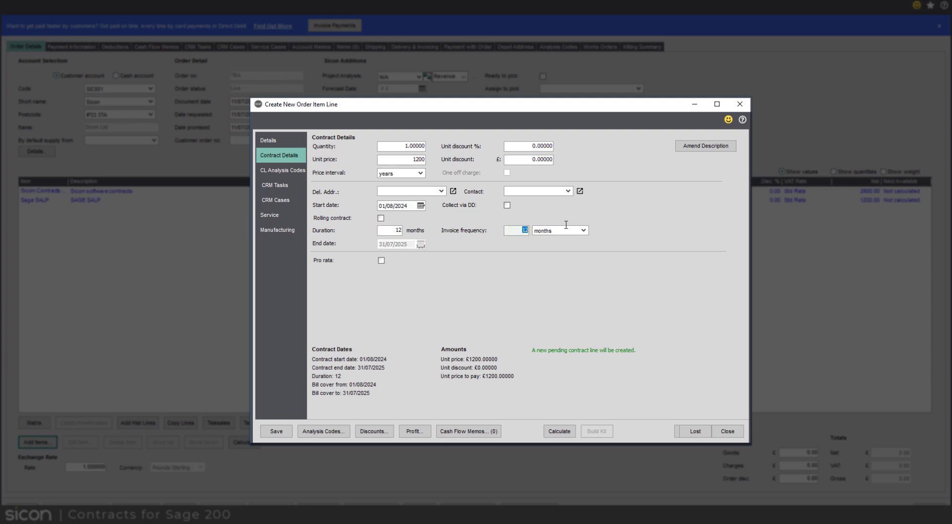
type("1")
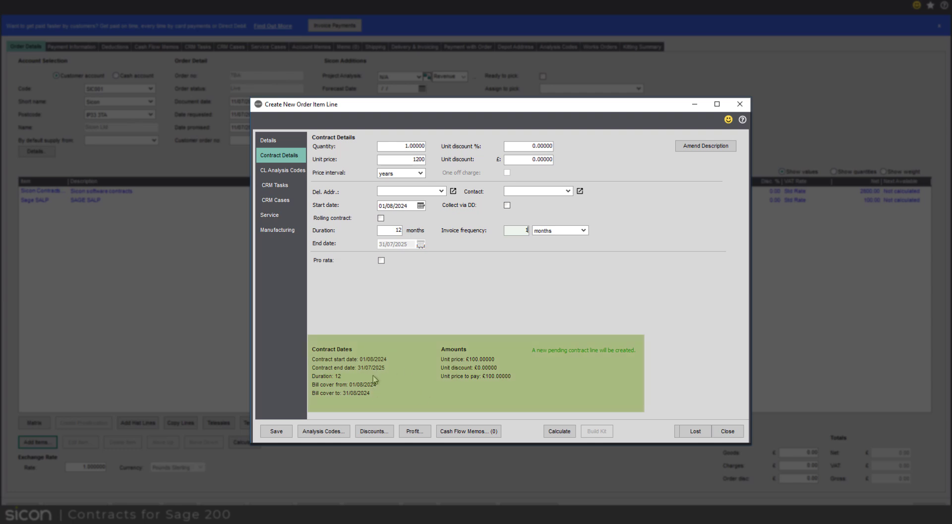
- Accept the generated bill cover description and set the contract line's analysis Contract Type to Membership
left_click(294, 171)
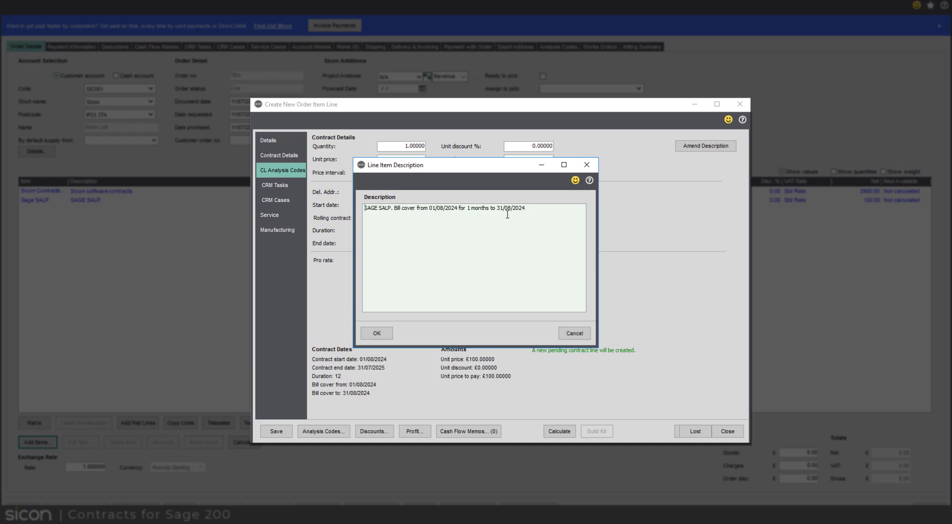
left_click(387, 331)
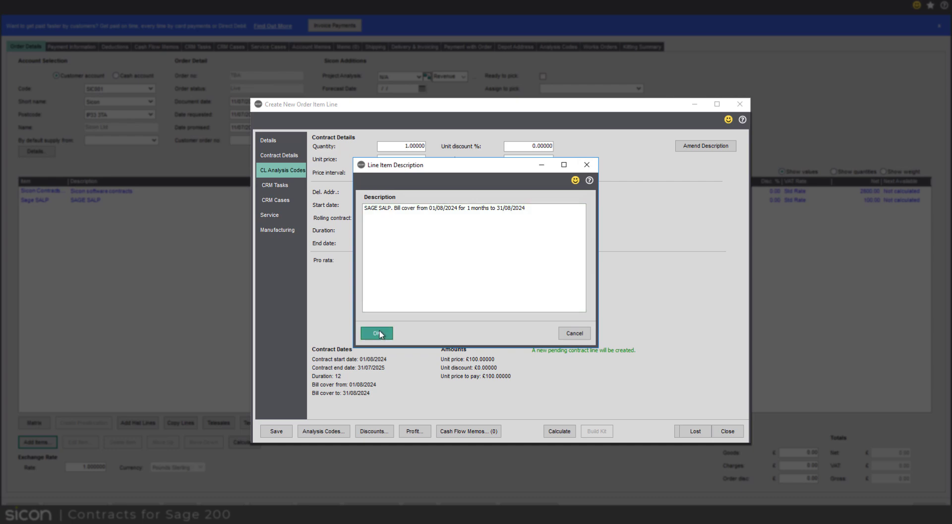
left_click(540, 149)
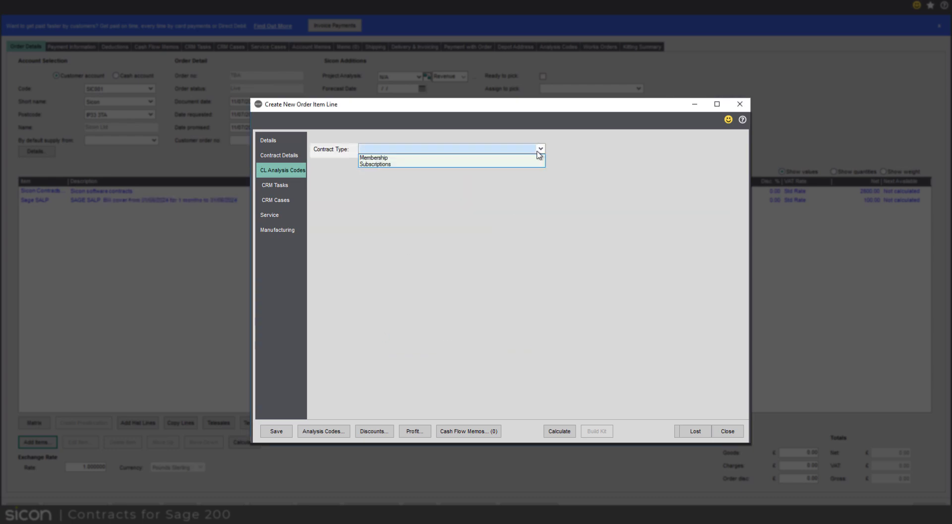
left_click(508, 158)
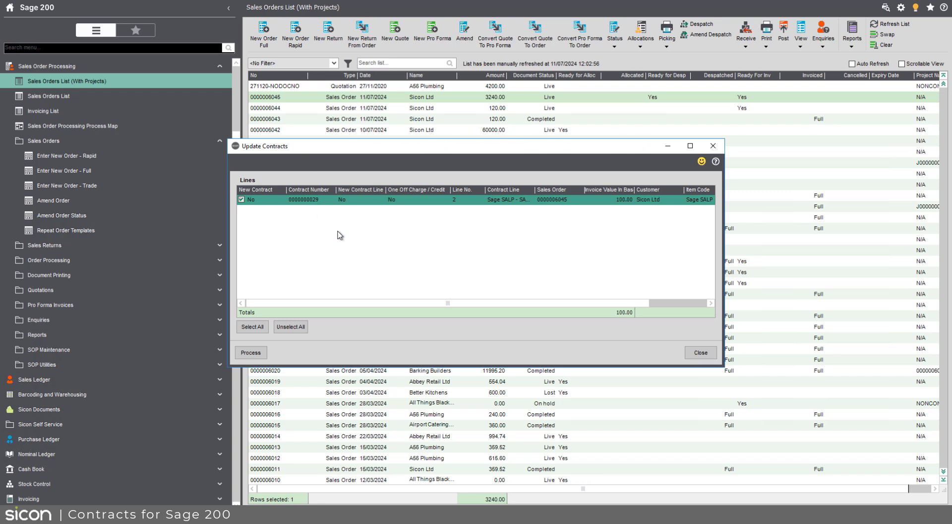
- Process the contract update for the selected Sage SALP line of the Sicon Ltd sales order
left_click(250, 355)
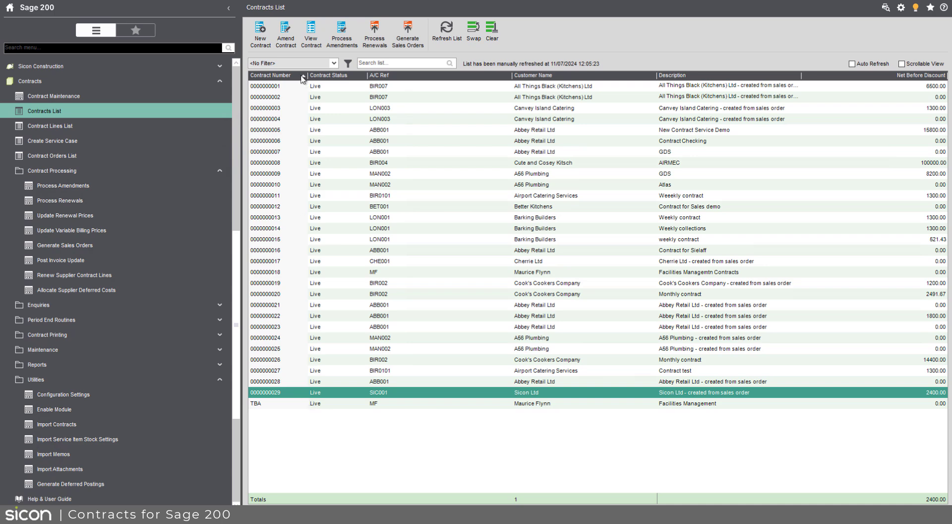
- Open the Sicon Ltd contract for amendment and view the last sales order listed under it
left_click(286, 34)
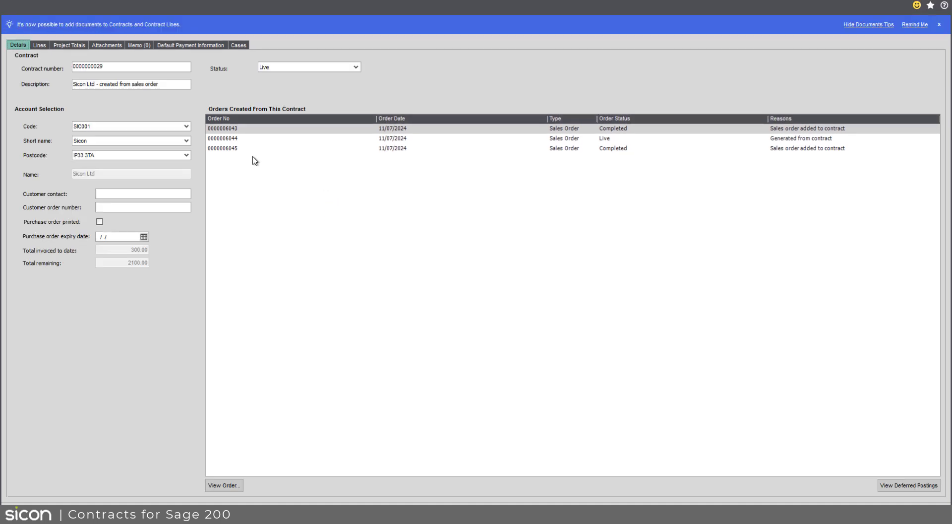
left_click(236, 152)
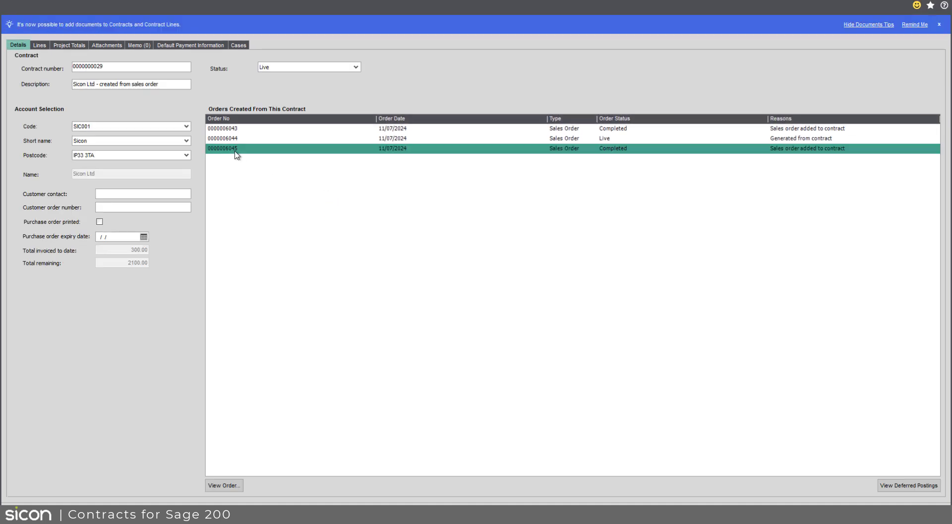
left_click(231, 487)
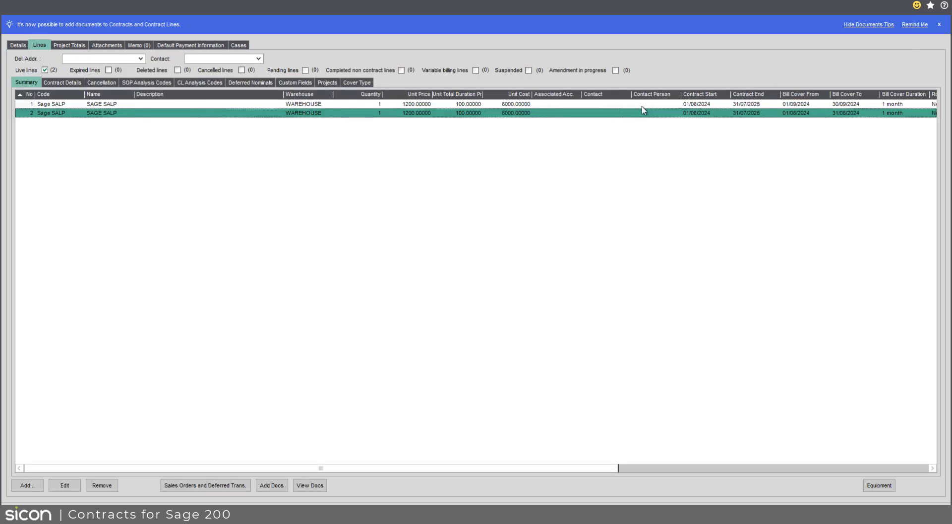
- Open the contract's second Sage SALP line for editing and create its planned sales orders forecast
left_click(64, 486)
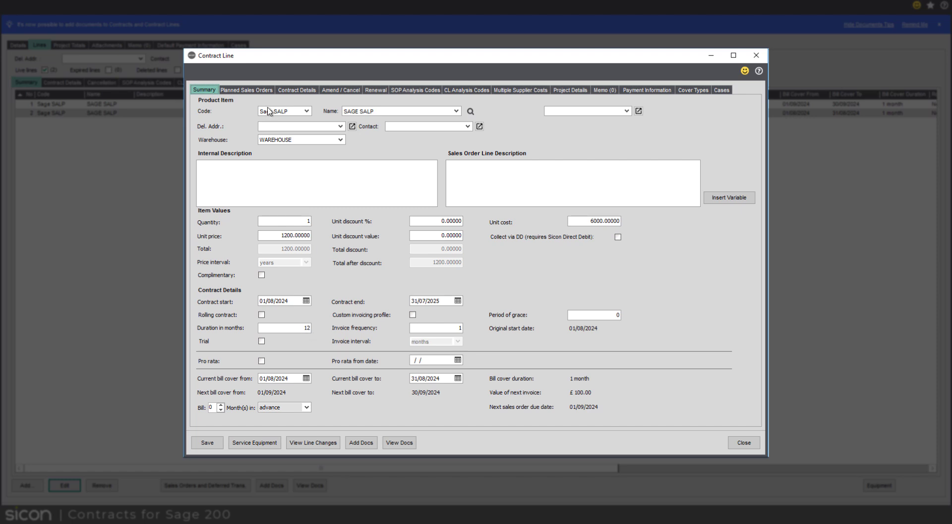
left_click(255, 93)
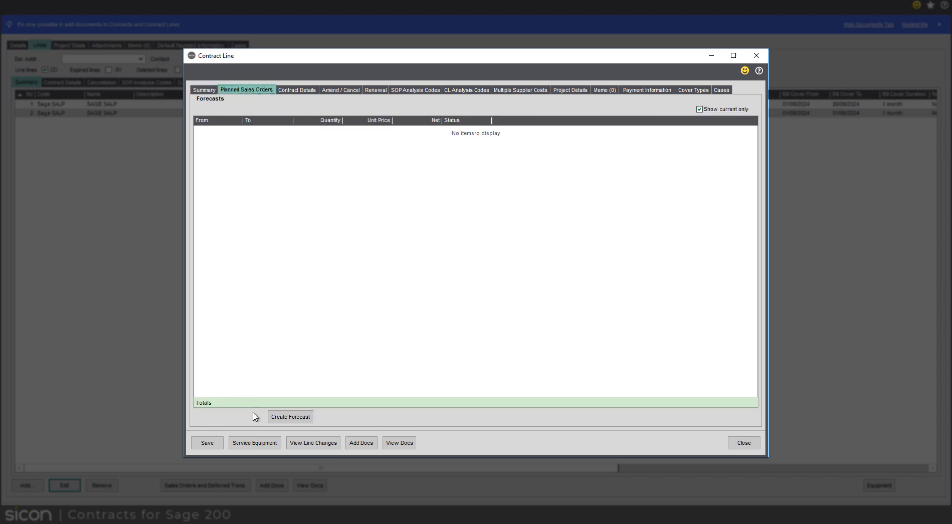
left_click(276, 418)
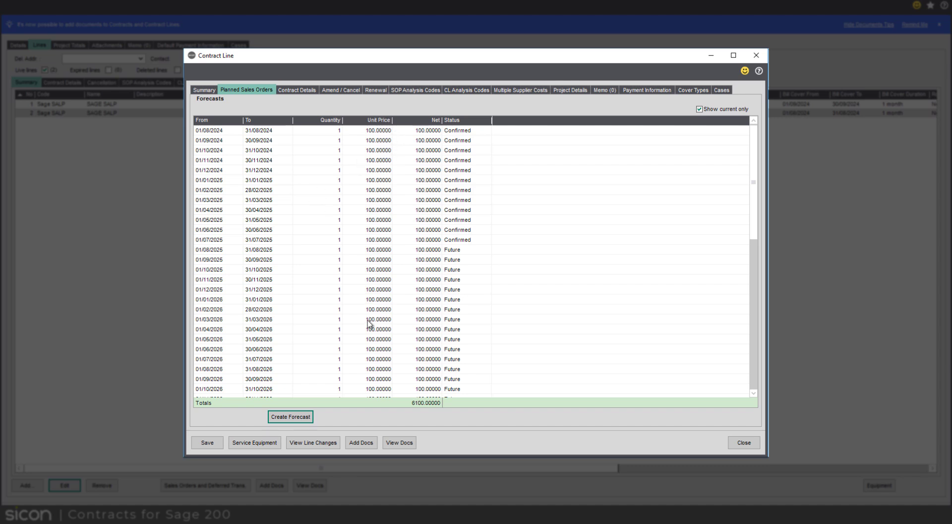
- Examine the contract line's additional details, contract type options, amendment types, renewal values, and SOP and CL analysis codes
left_click(305, 94)
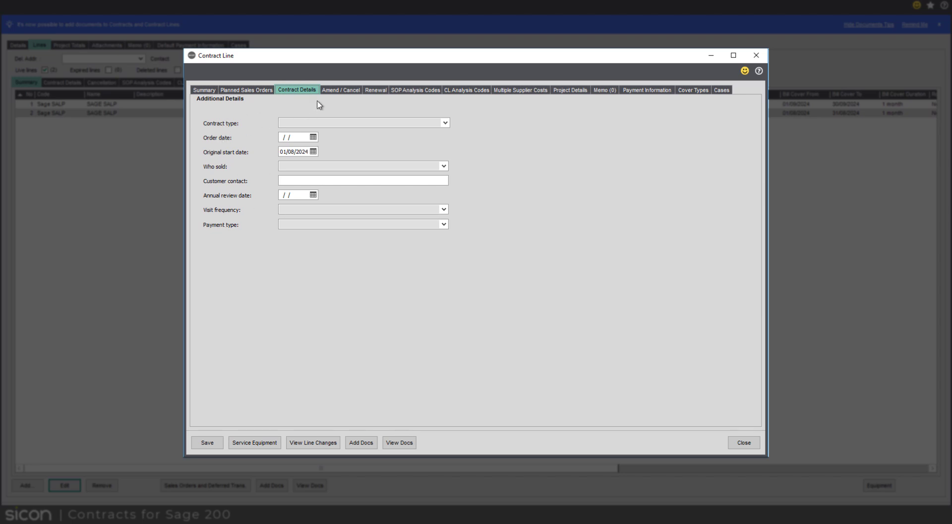
left_click(445, 123)
left_click(486, 135)
left_click(354, 91)
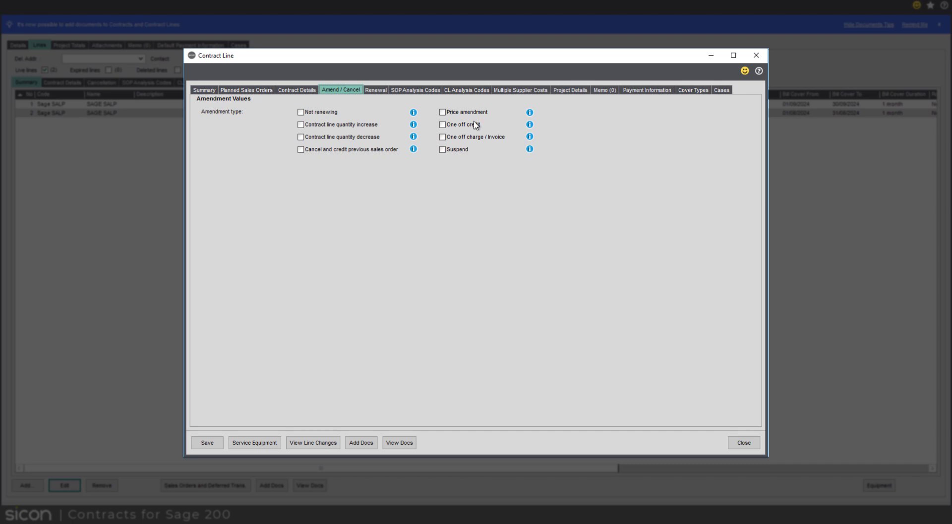
left_click(377, 89)
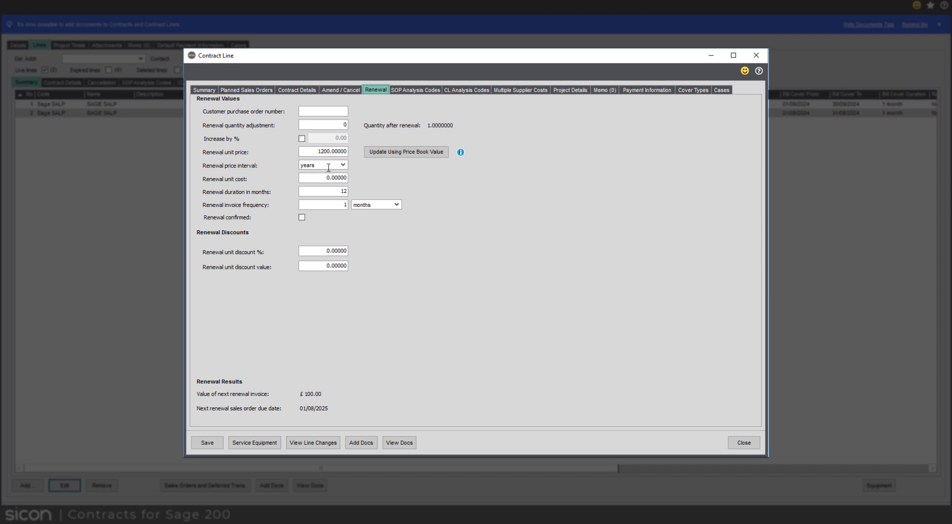
left_click(427, 91)
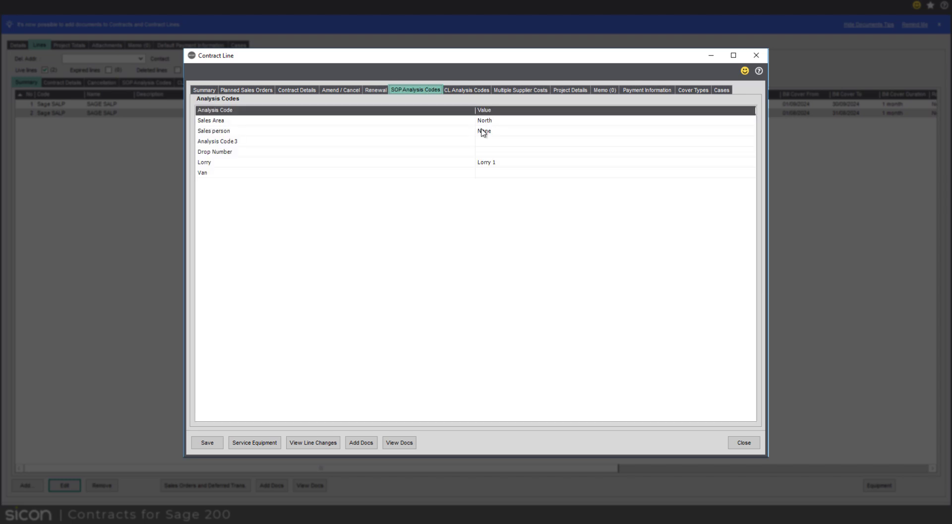
left_click(476, 91)
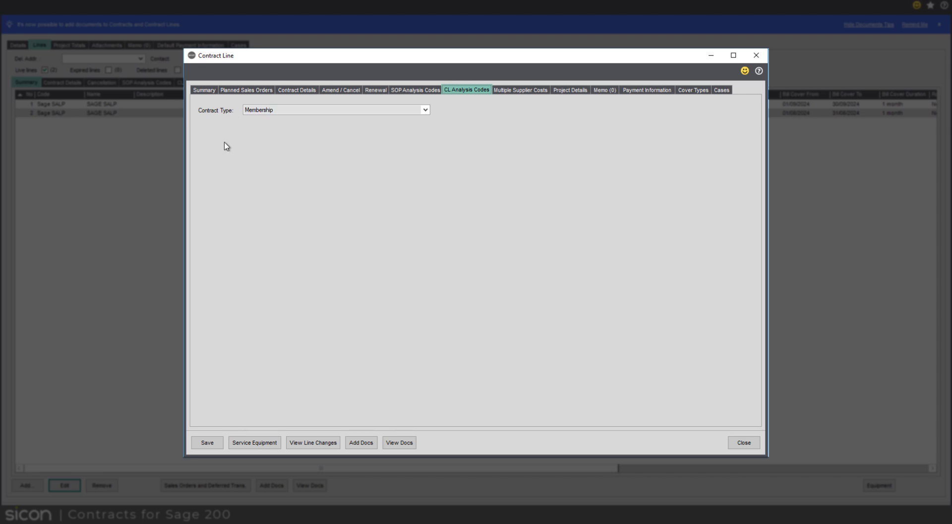
- Add supplier BGT001 to the contract line's multiple supplier costs with start date 11/07/2024
left_click(520, 94)
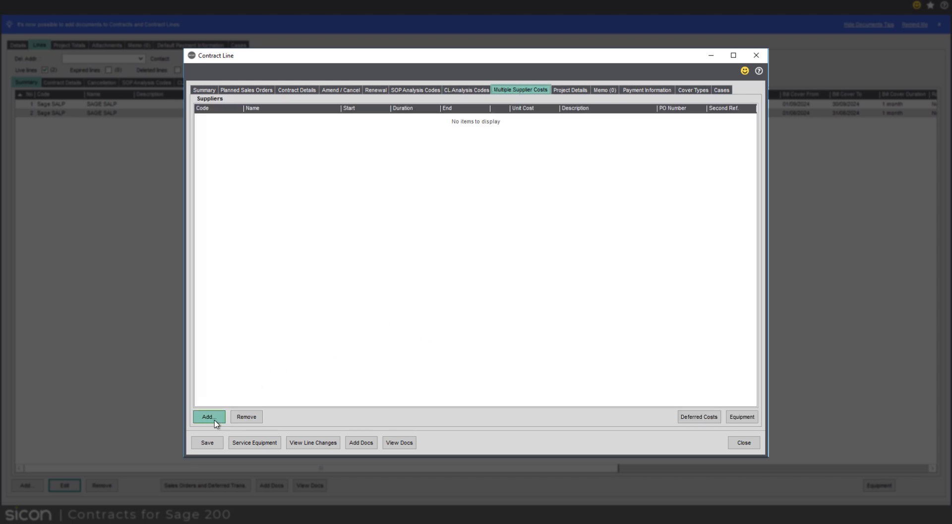
left_click(208, 416)
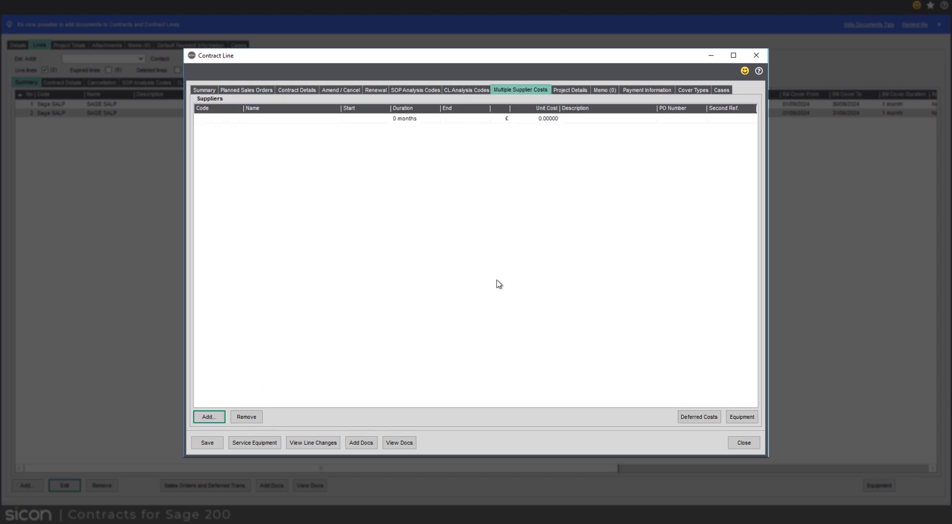
left_click(238, 118)
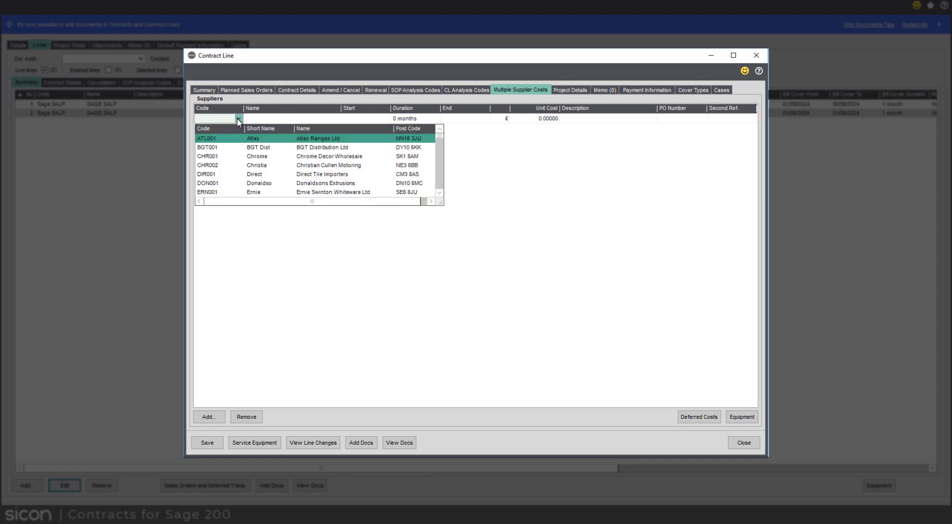
left_click(239, 147)
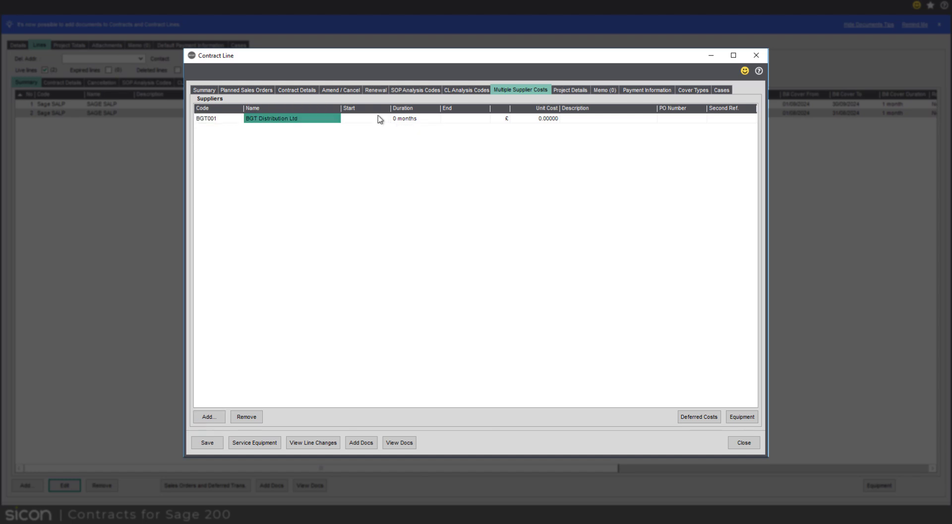
left_click(361, 122)
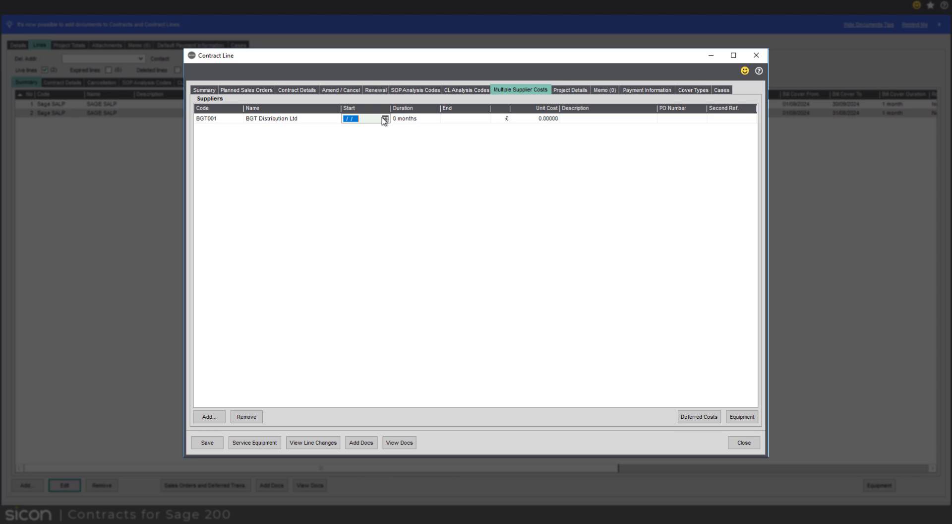
left_click(385, 119)
left_click(406, 175)
- Set the end date of the BGT001 supplier cost to 06/01/2025
left_click(415, 120)
left_click(449, 122)
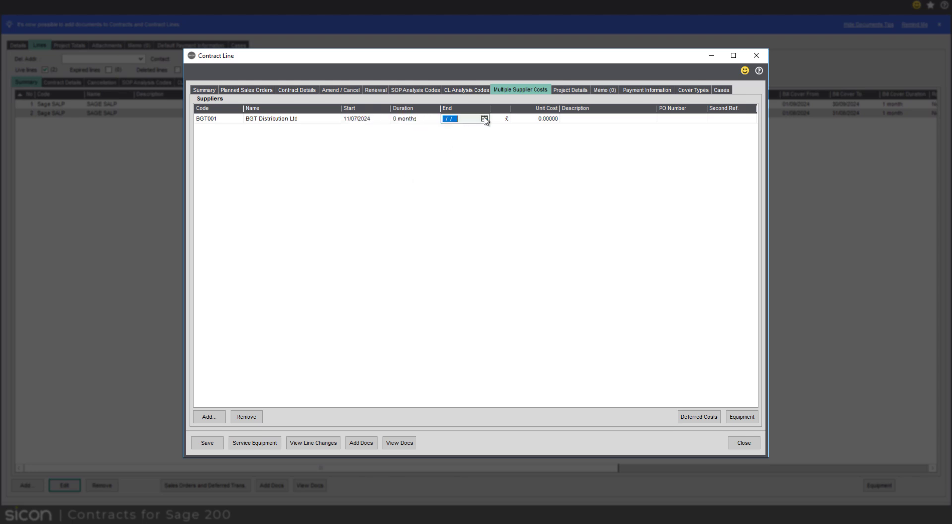
left_click(484, 118)
left_click(549, 139)
left_click(549, 139)
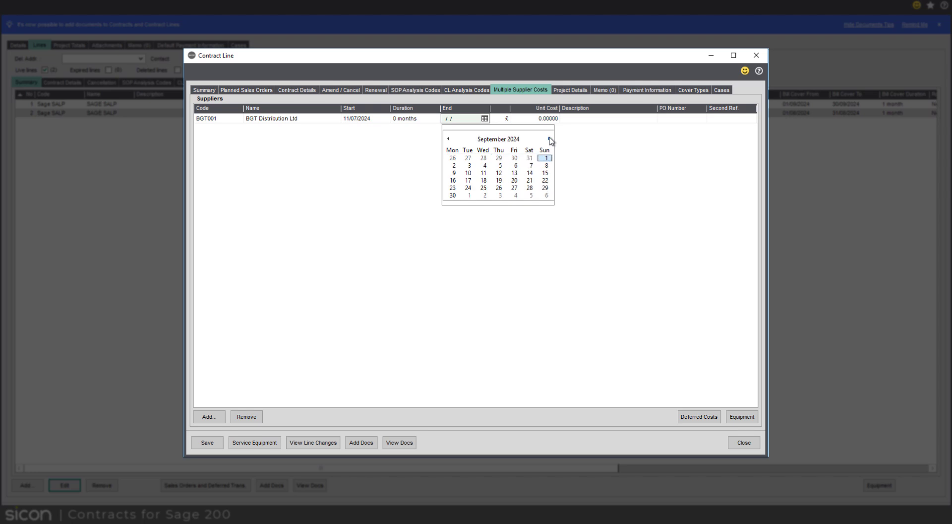
left_click(549, 139)
left_click(549, 139)
left_click(549, 139)
left_click(549, 138)
left_click(451, 166)
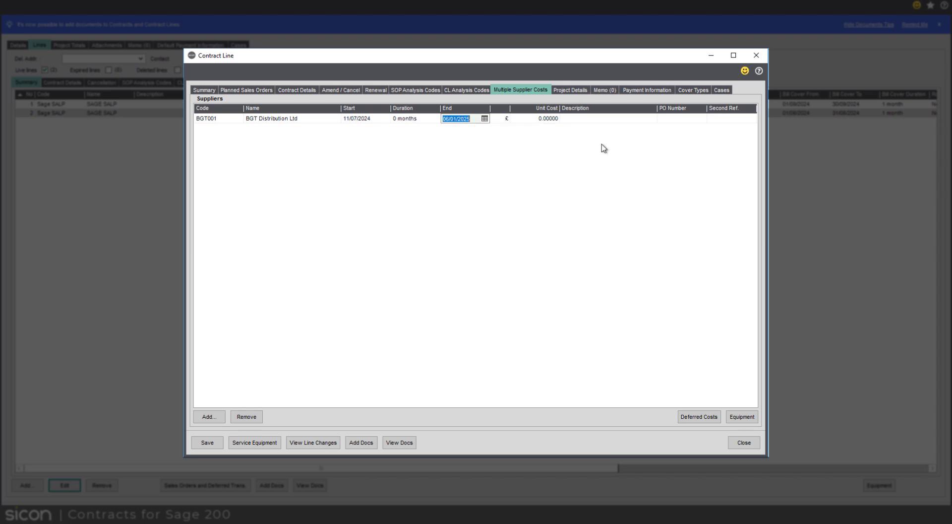
- Set the BGT001 supplier's unit cost to 0.01000 and open the contract line's project details
left_click(547, 118)
left_click_drag(547, 118, 702, 116)
type("1000")
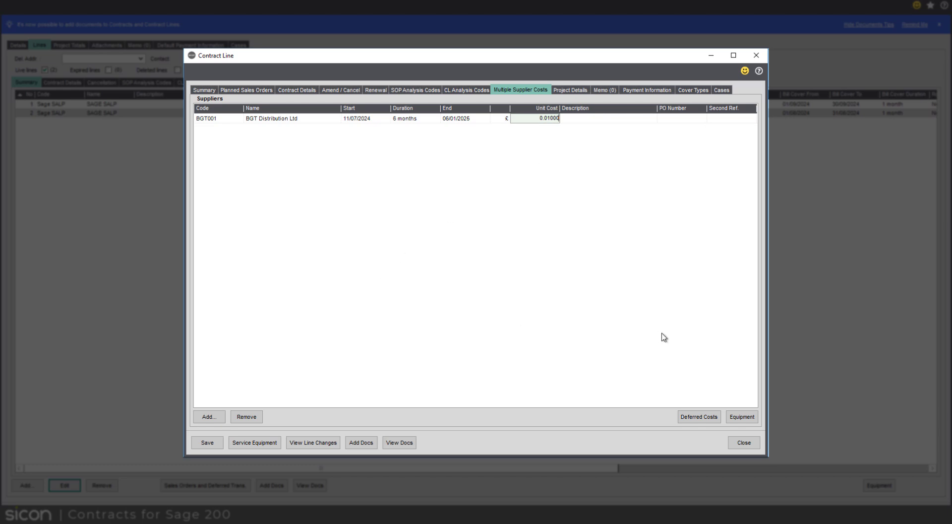
left_click(574, 91)
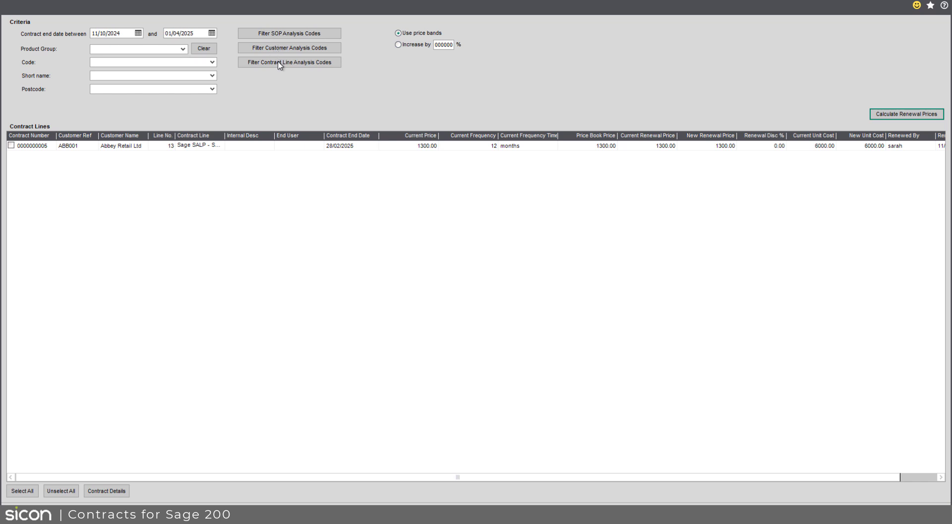
- Examine the product group and customer short name filters available for updating renewal prices
left_click(184, 49)
left_click(287, 97)
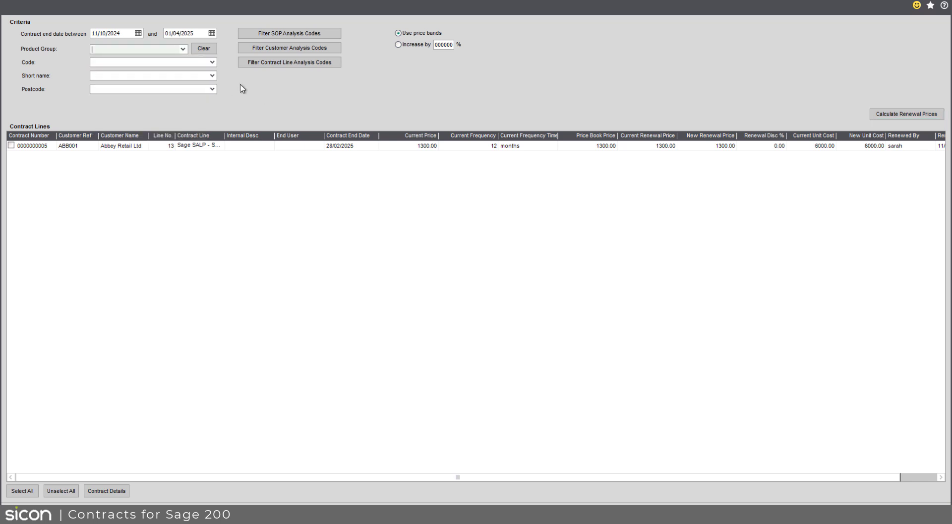
left_click(213, 76)
left_click(460, 86)
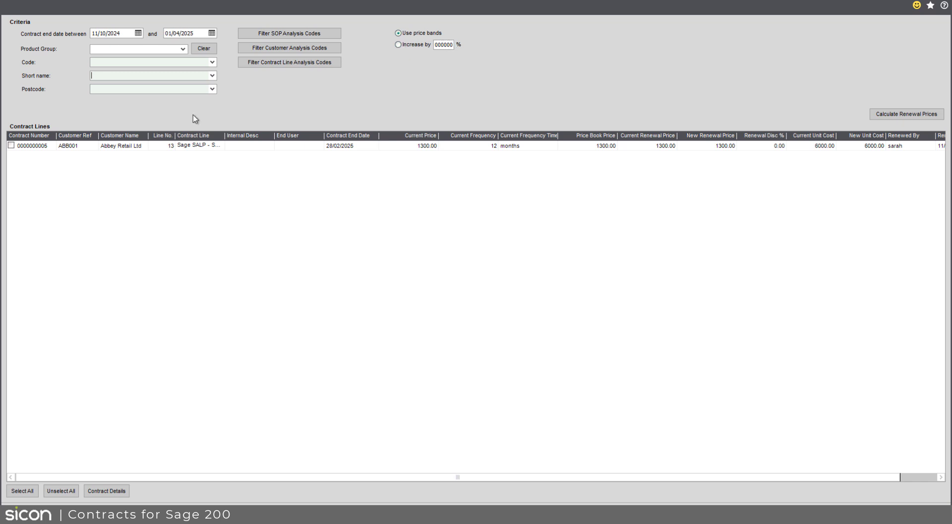
- Calculate renewal prices with a 3% increase instead of price bands and select Abbey Retail Ltd's contract line 13 for updating
left_click(398, 46)
left_click_drag(441, 43, 471, 44)
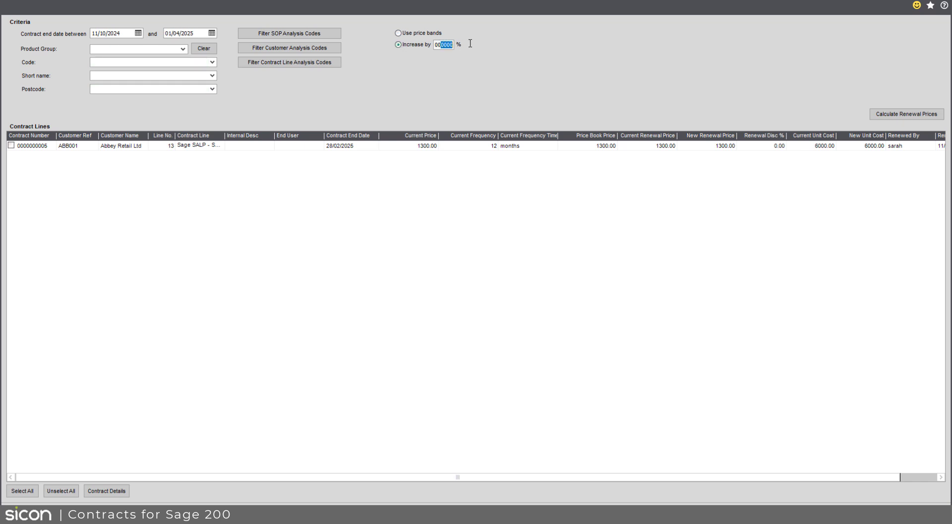
type("3")
double_click(442, 46)
type("3")
left_click(933, 117)
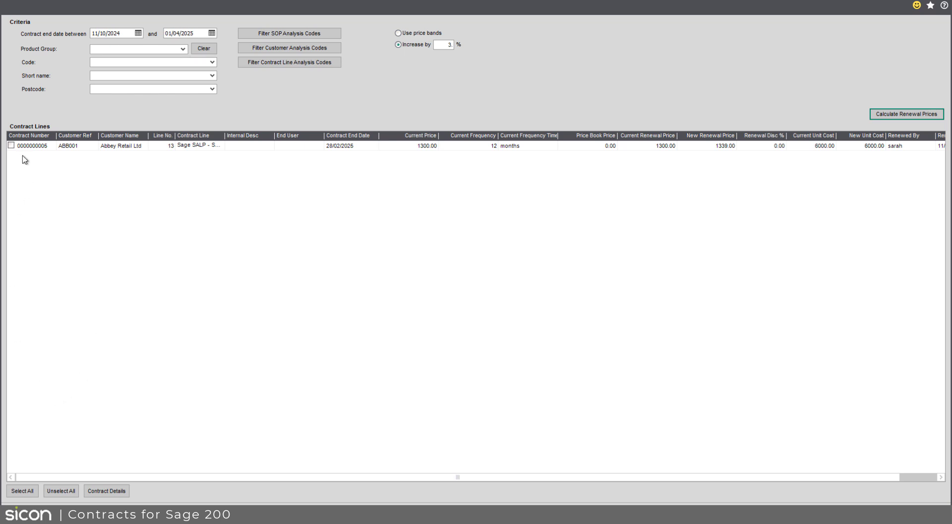
left_click(12, 146)
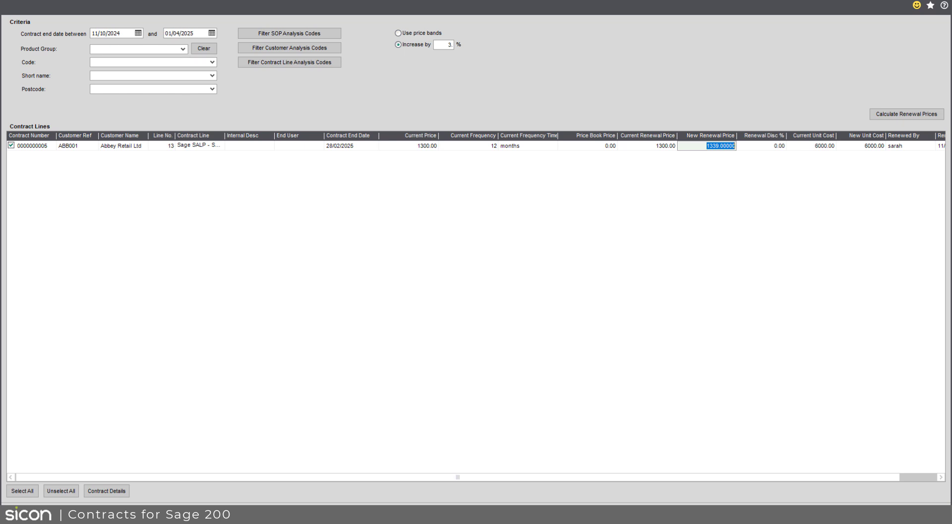
left_click(499, 300)
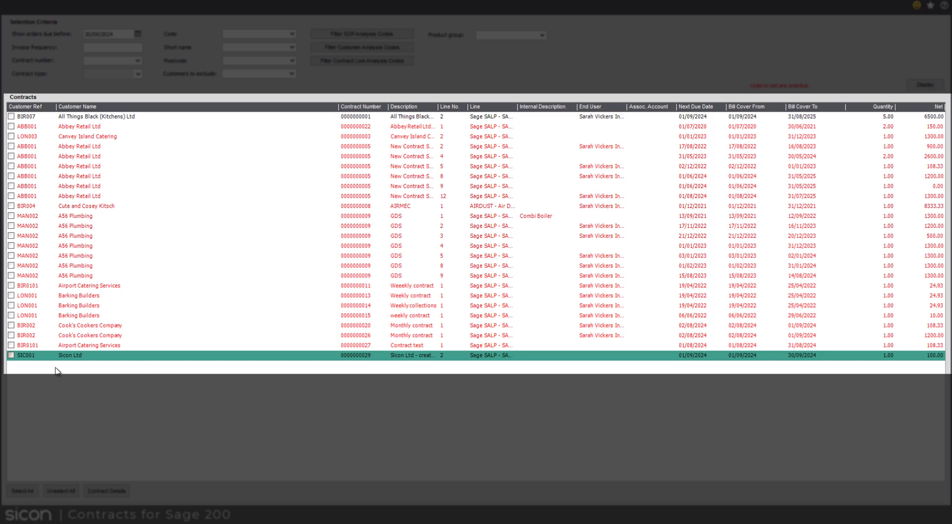
- Generate a sales order for the Sicon Ltd contract line with order date 11/07/2024
left_click(11, 355)
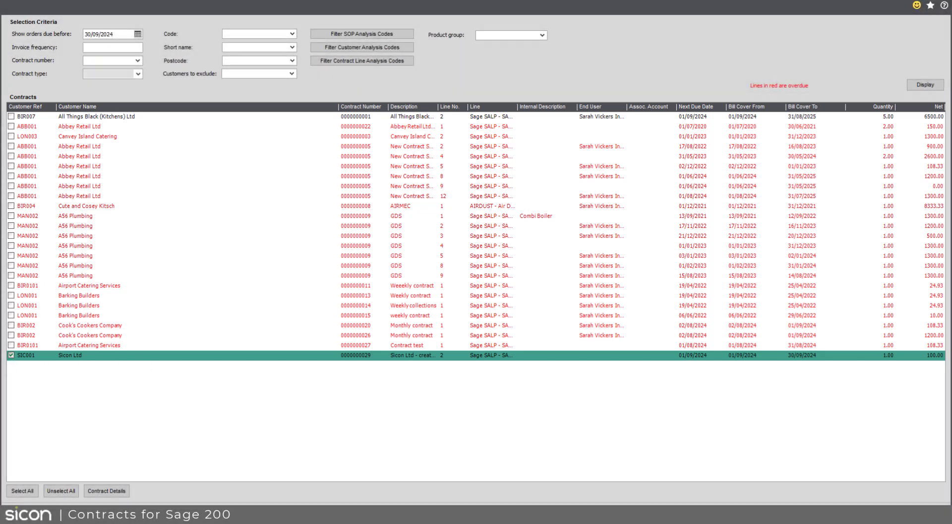
left_click(68, 513)
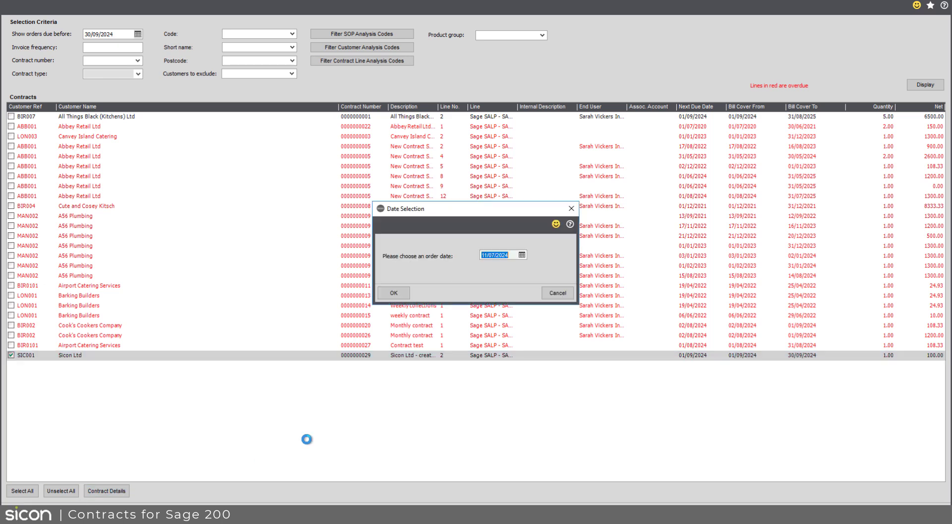
left_click(403, 291)
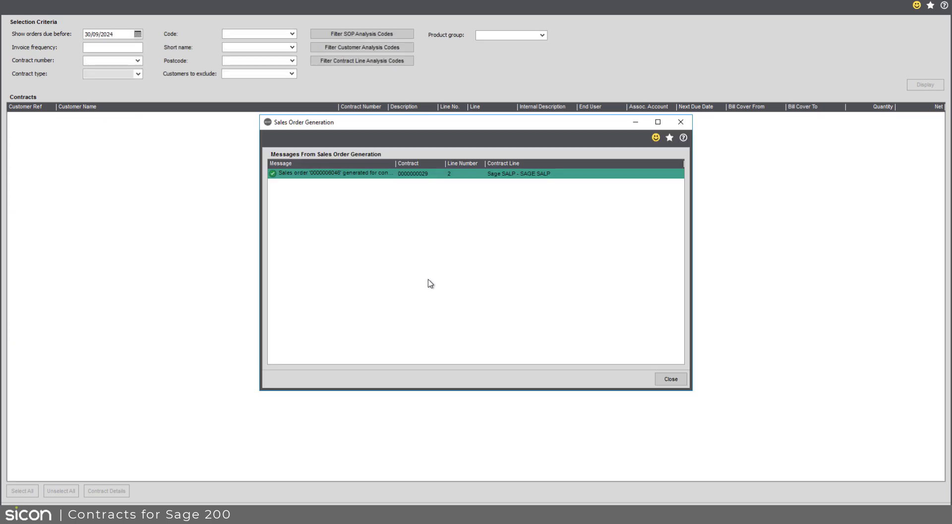
left_click(671, 379)
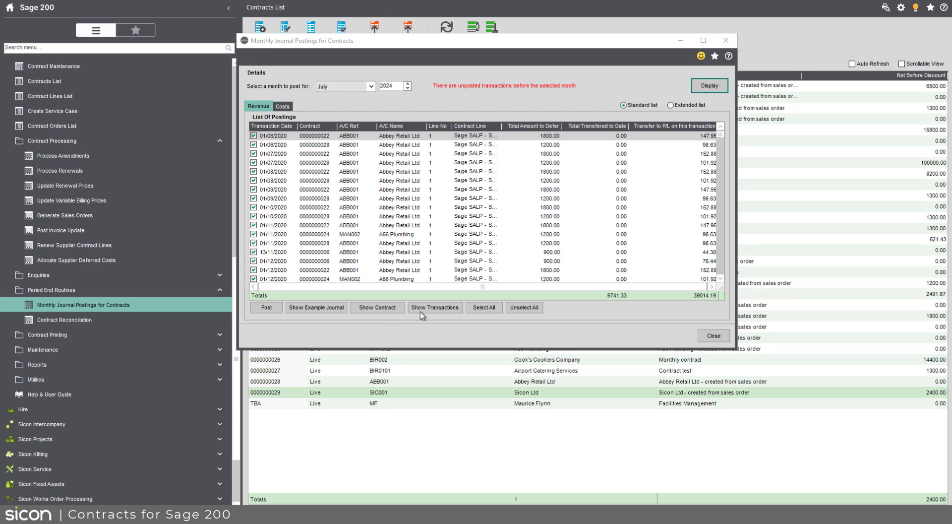
- Review the example journal, order history, and deferred revenue and cost transactions for the first Abbey Retail Ltd posting
left_click(334, 308)
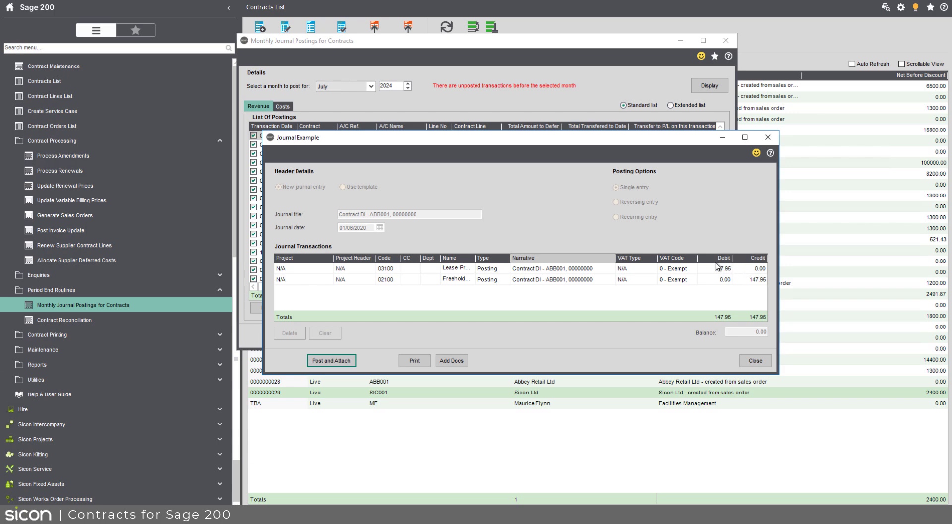
left_click(768, 138)
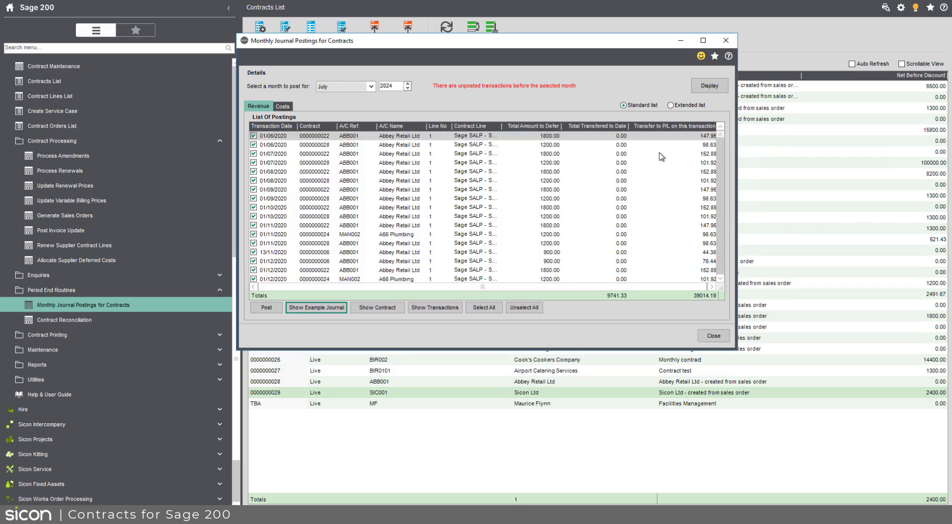
left_click(426, 308)
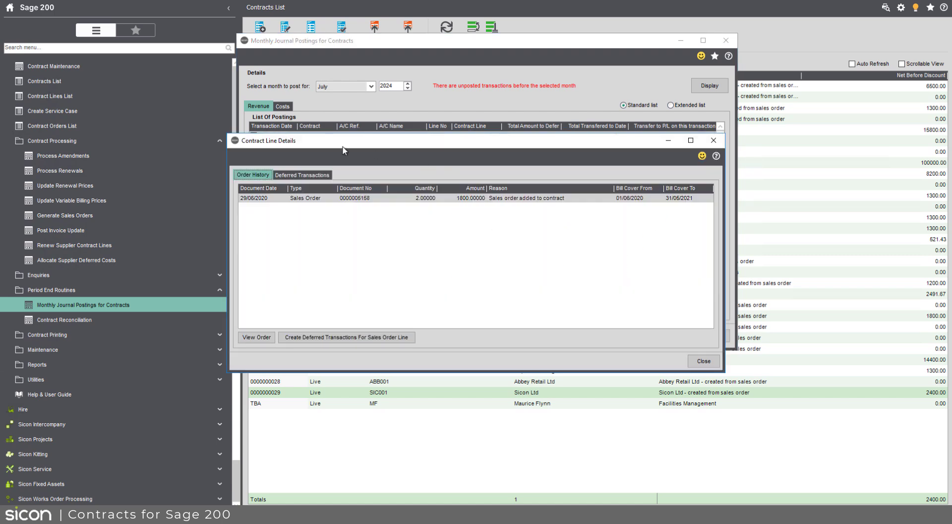
left_click(304, 175)
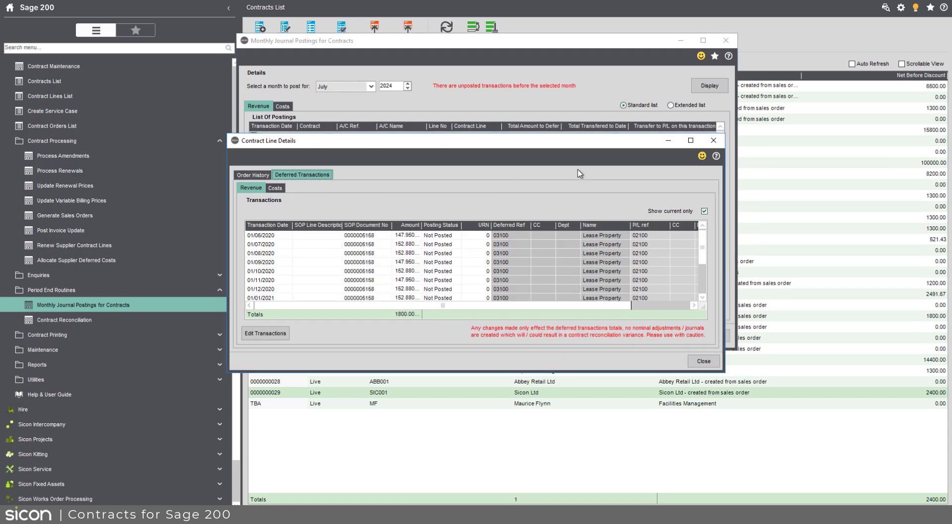
left_click(690, 141)
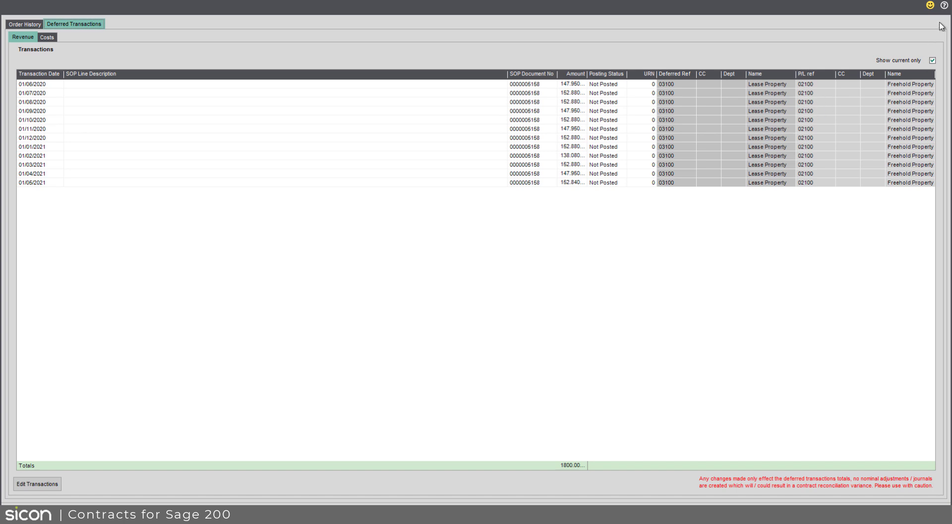
left_click(52, 37)
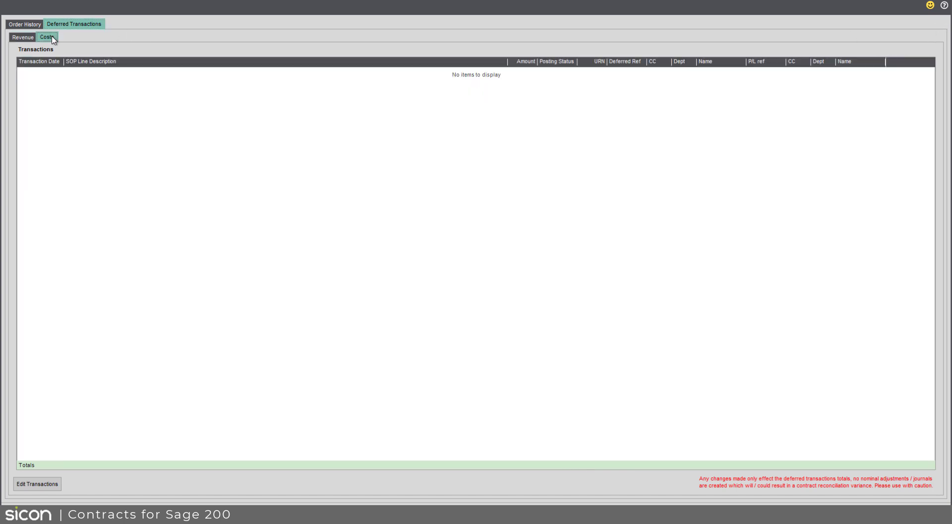
left_click(17, 39)
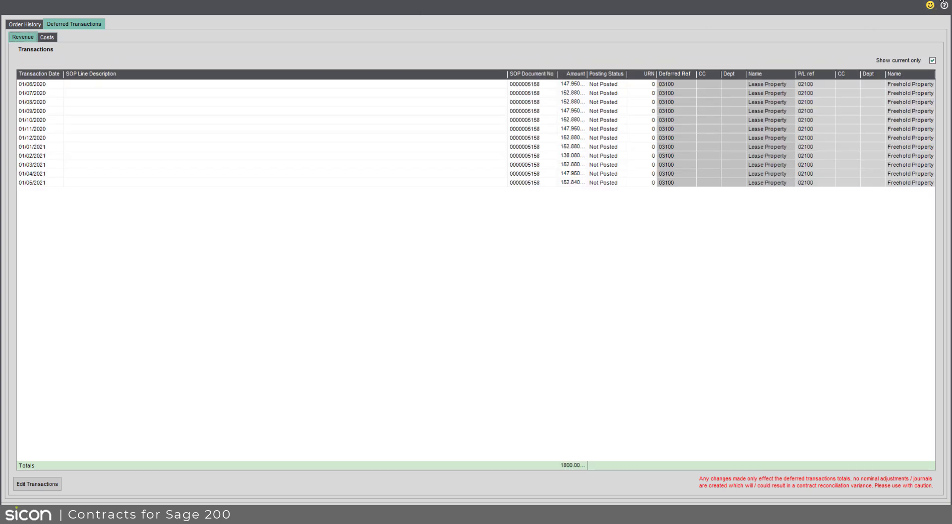
left_click(943, 2)
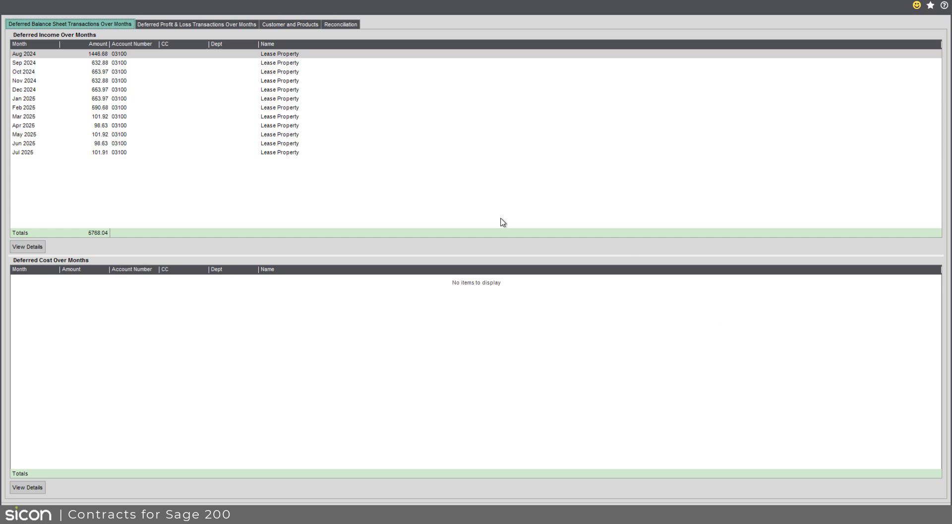
- Review the contract reconciliation's deferred balance sheet, deferred profit and loss, customer and product, and reconciliation views
left_click(64, 56)
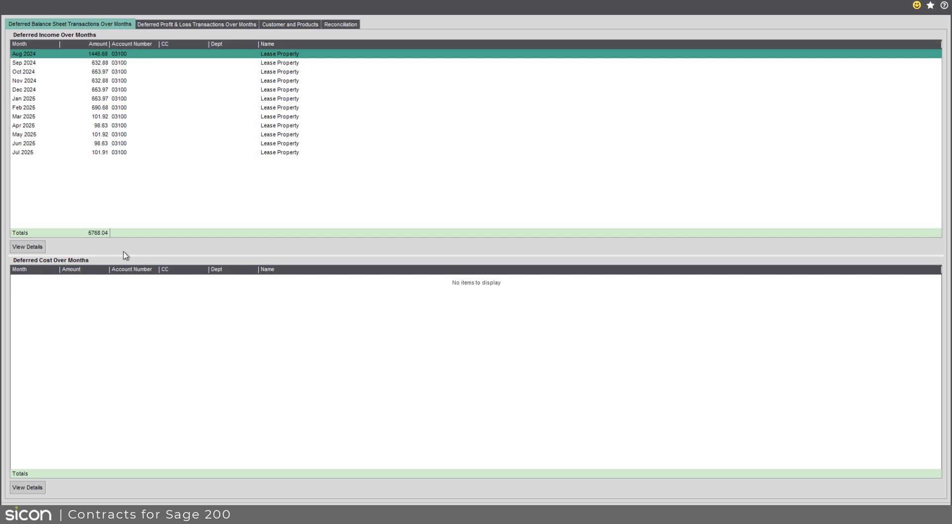
left_click(176, 28)
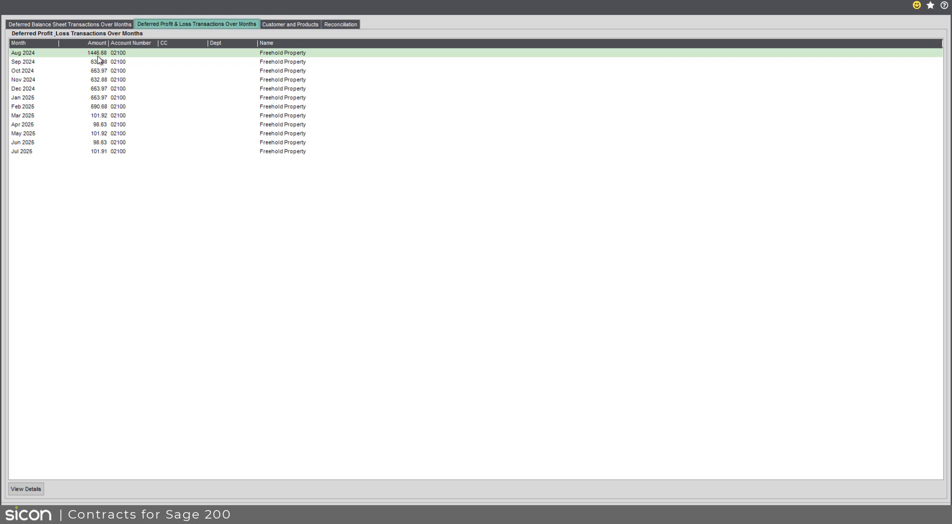
left_click(304, 27)
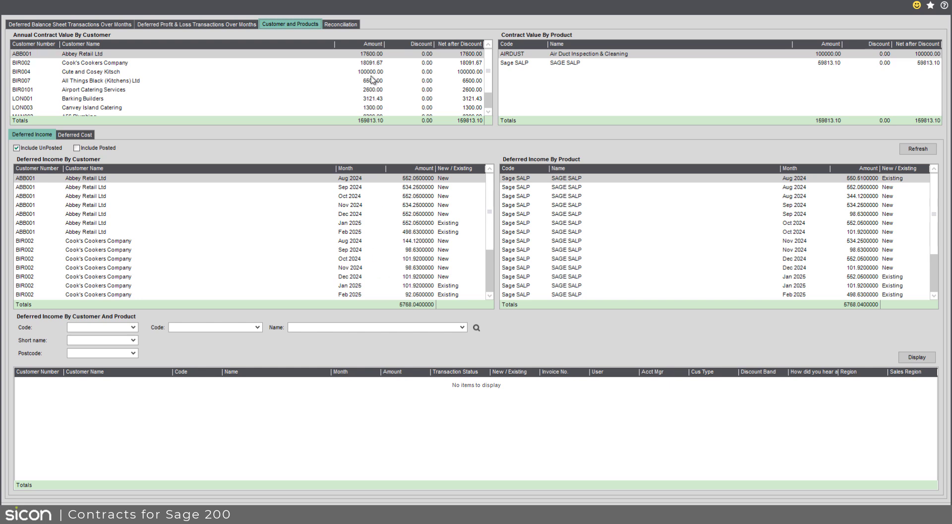
left_click(340, 26)
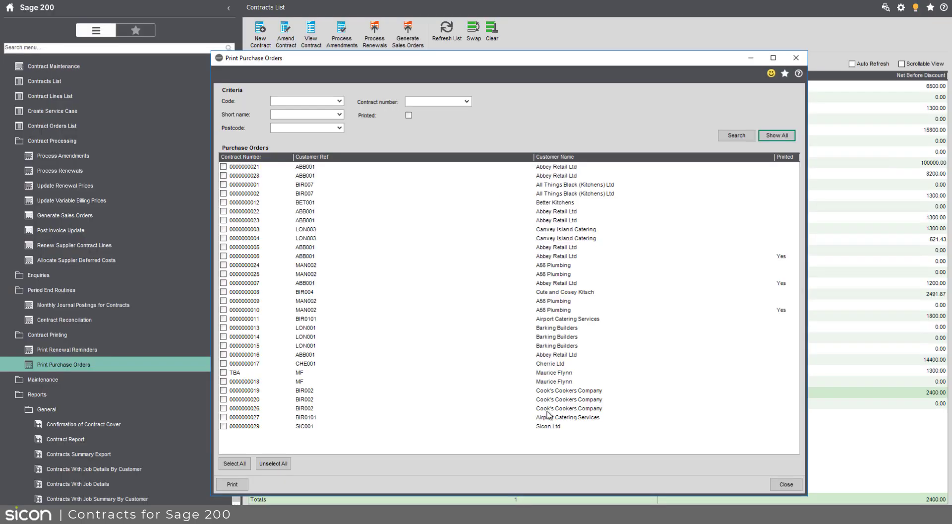
- Select the Sicon Ltd contract in the purchase order list and print its purchase order
left_click(340, 114)
left_click(397, 85)
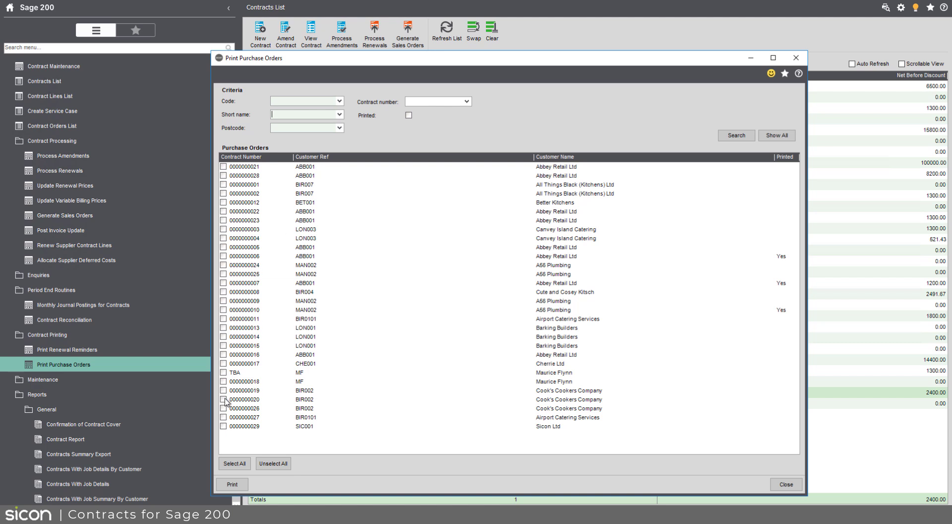
left_click(224, 426)
left_click(242, 482)
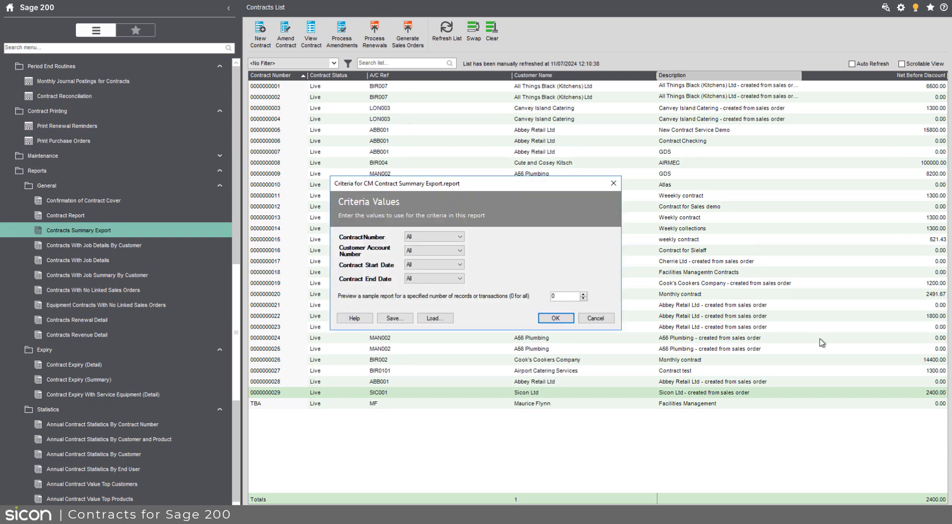
- Preview the Contracts Summary Export report with contract number, customer account, start date and end date all set to All
key("Return")
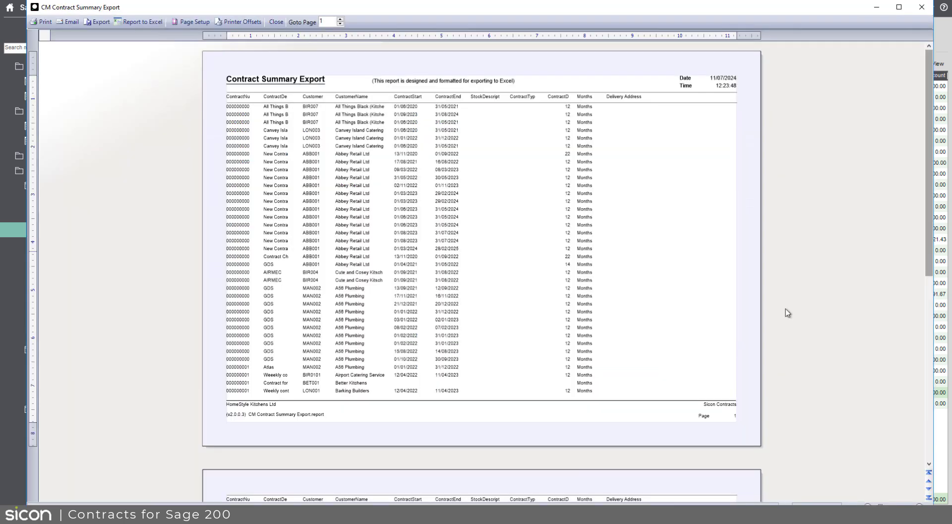